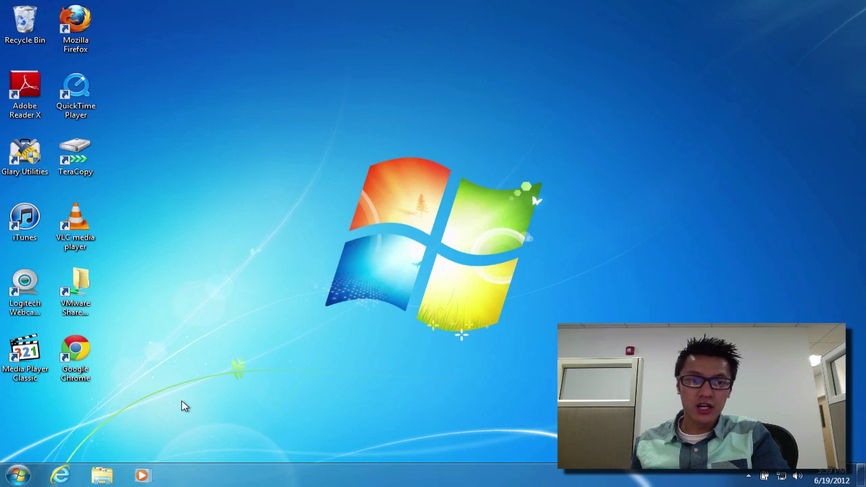
# - Launch Snipping Tool from a Start search for 'sn' and snip the two columns of desktop icons
pyautogui.moveTo(157, 85); pyautogui.dragTo(765, 406)
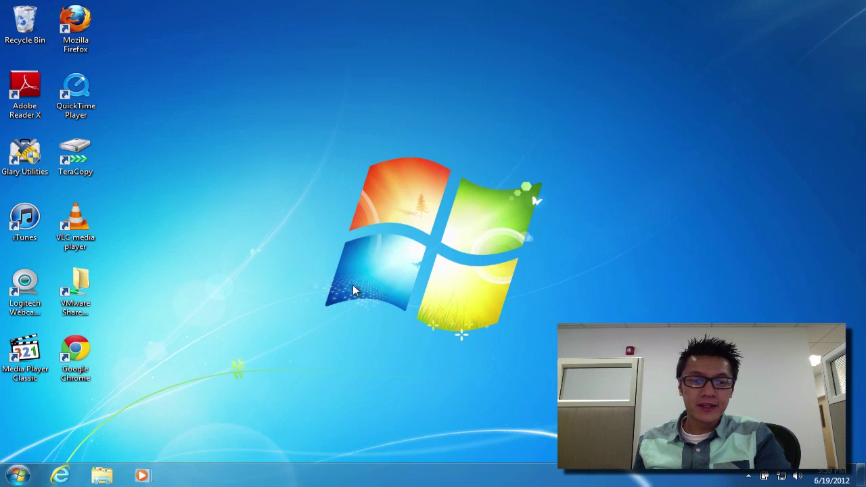
pyautogui.click(17, 475)
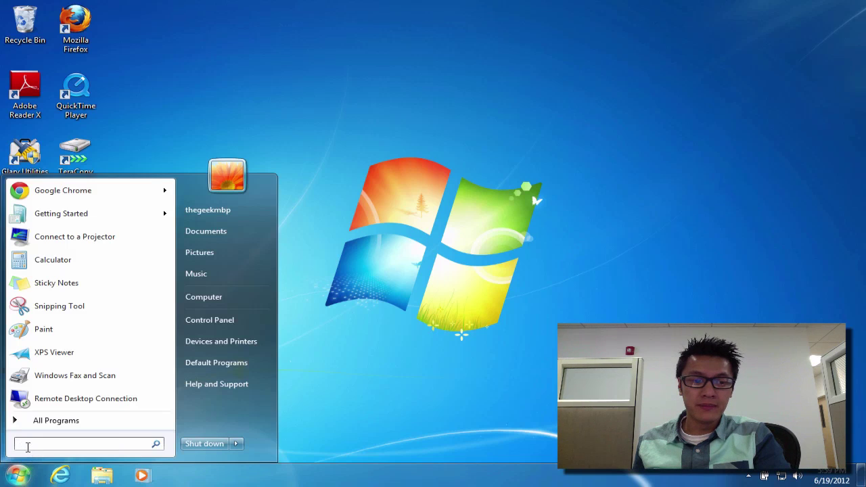
pyautogui.write('sn')
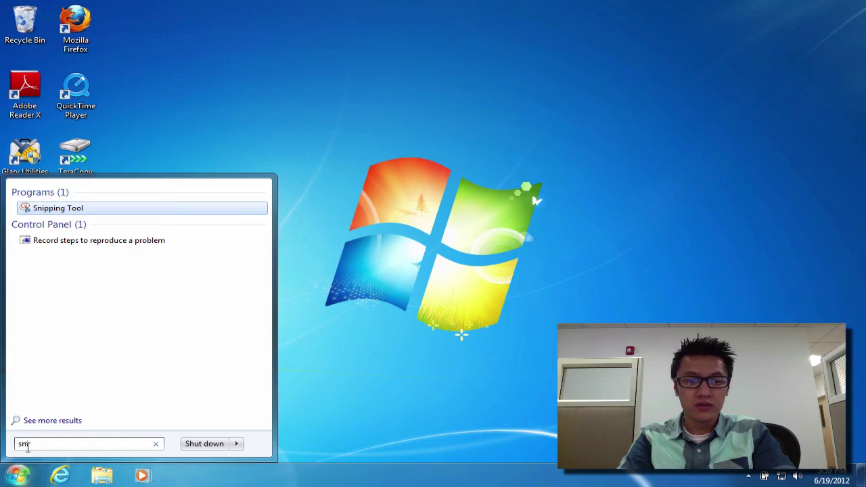
pyautogui.press('Escape')
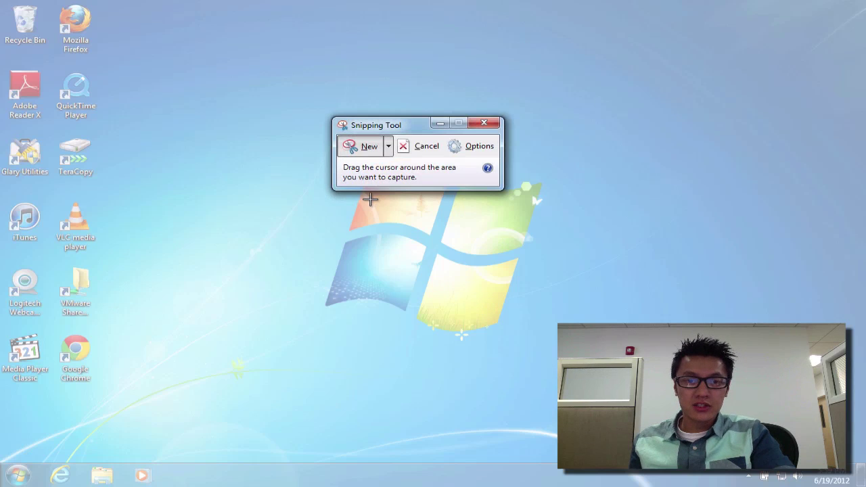
pyautogui.moveTo(398, 129)
pyautogui.mouseDown()
pyautogui.moveTo(417, 187)
pyautogui.moveTo(668, 132)
pyautogui.mouseUp()
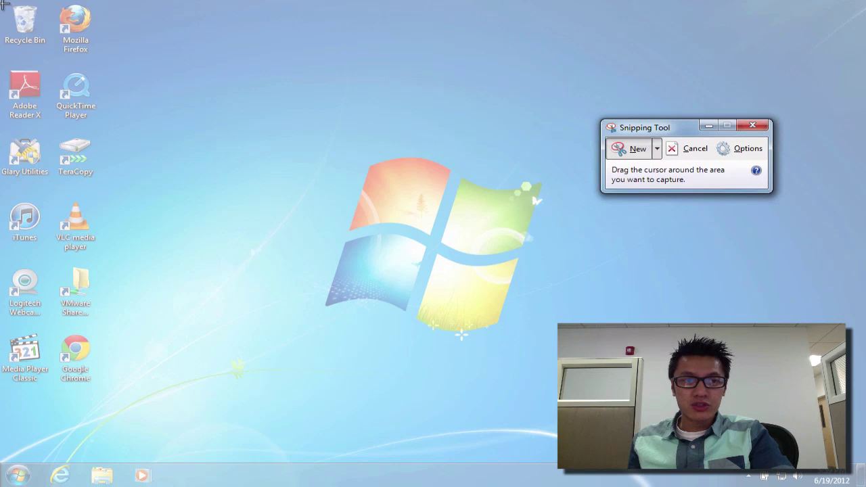
pyautogui.moveTo(4, 4); pyautogui.dragTo(102, 390)
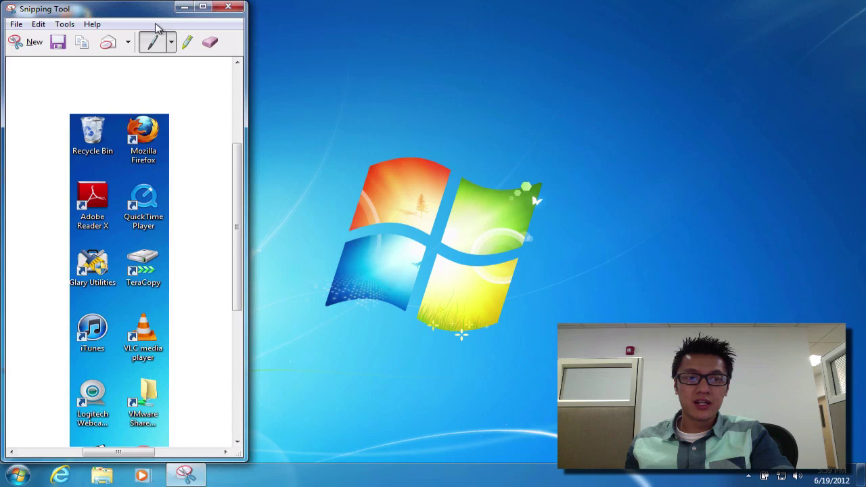
# - Centre the snip editor and set the pen colour to Red Pen
pyautogui.moveTo(138, 16); pyautogui.dragTo(395, 24)
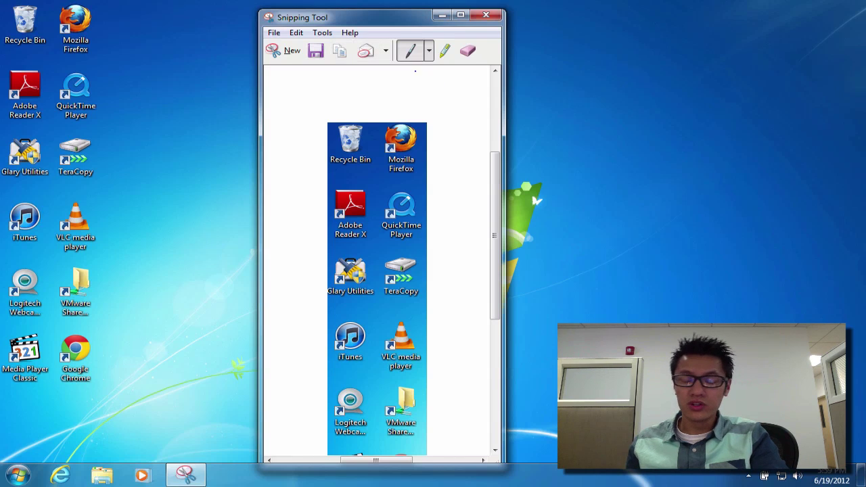
pyautogui.click(429, 52)
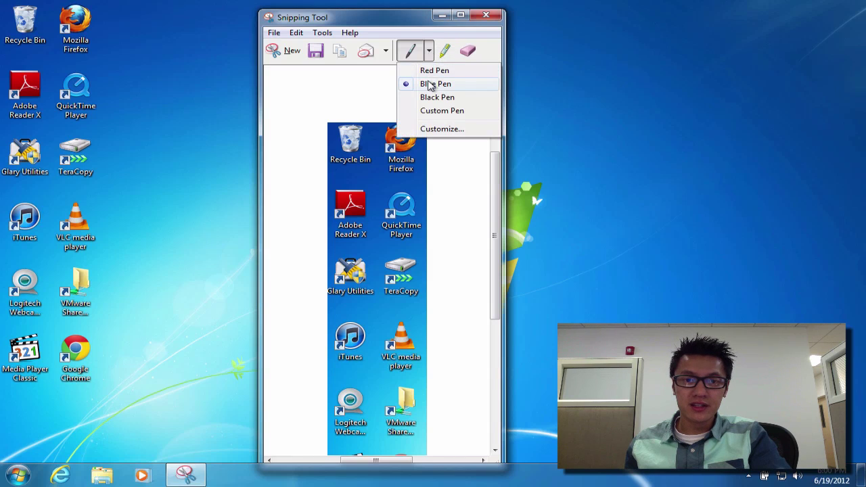
pyautogui.click(439, 112)
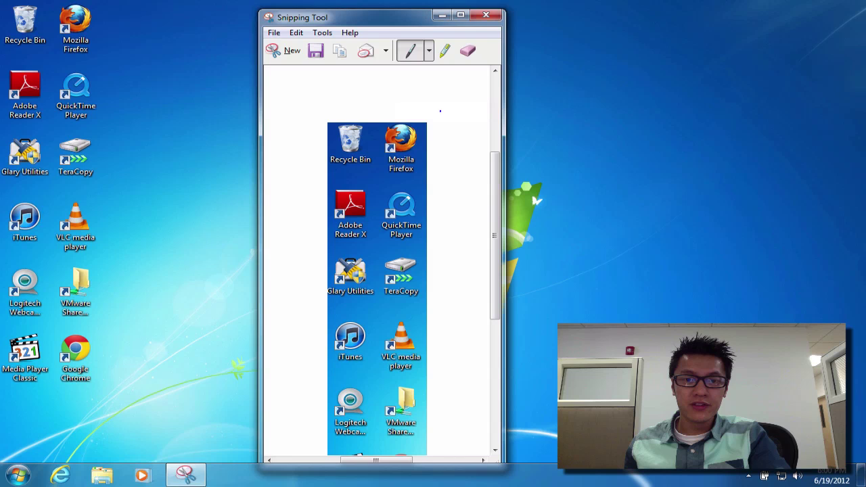
pyautogui.click(429, 52)
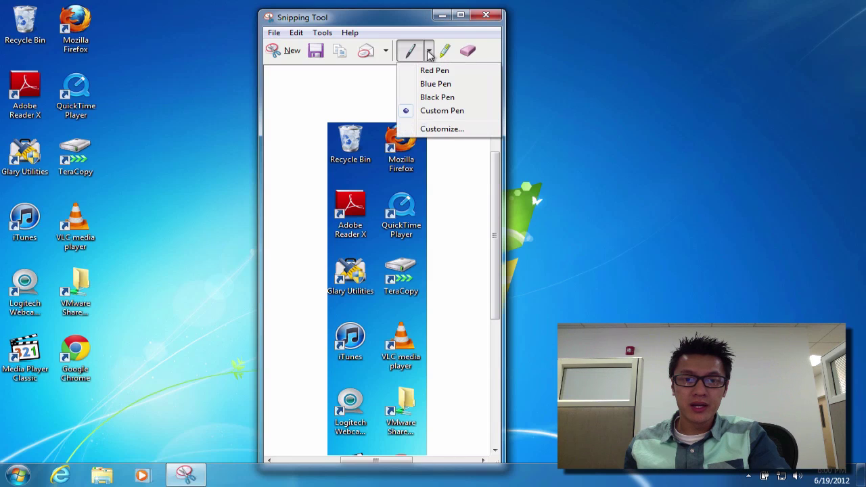
pyautogui.click(433, 70)
pyautogui.click(429, 52)
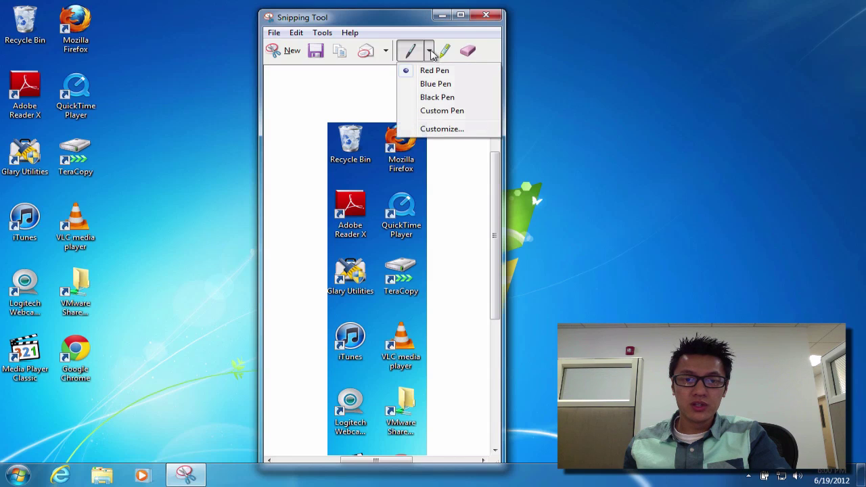
pyautogui.click(445, 52)
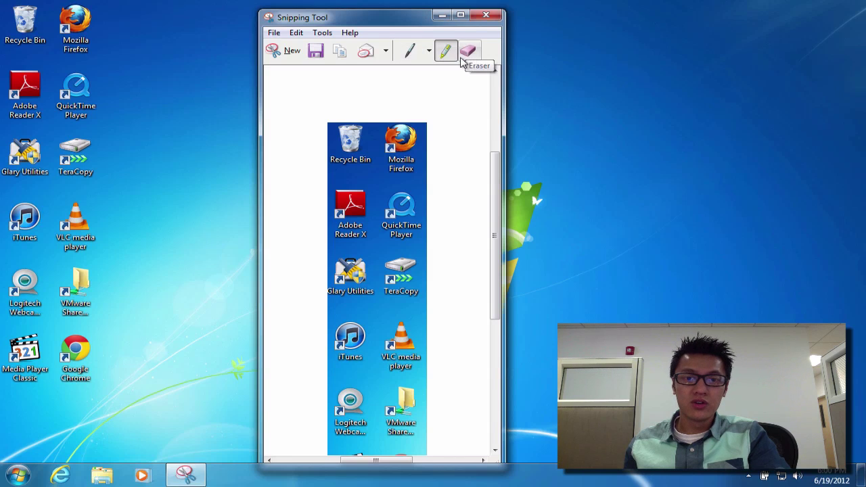
# - Highlight the Recycle Bin in green, then erase the highlight and the red loop around Adobe Reader X
pyautogui.click(429, 51)
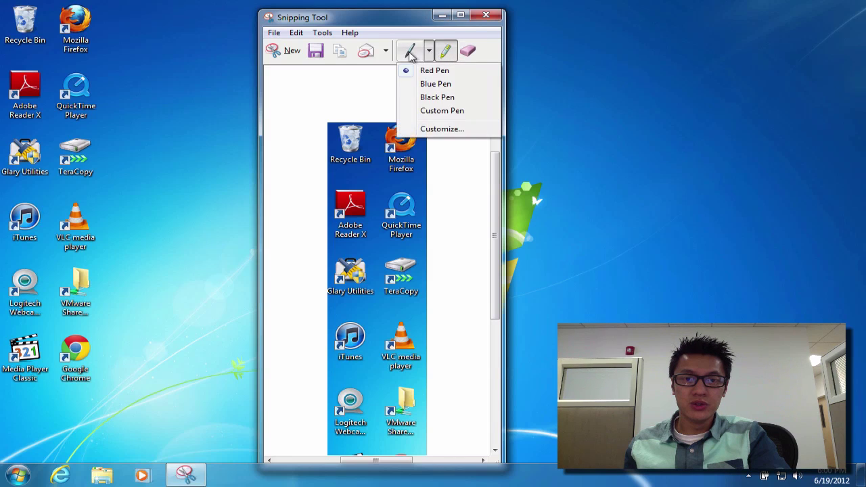
pyautogui.moveTo(370, 141)
pyautogui.mouseDown()
pyautogui.moveTo(353, 172)
pyautogui.moveTo(393, 151)
pyautogui.moveTo(359, 144)
pyautogui.mouseUp()
pyautogui.click(410, 52)
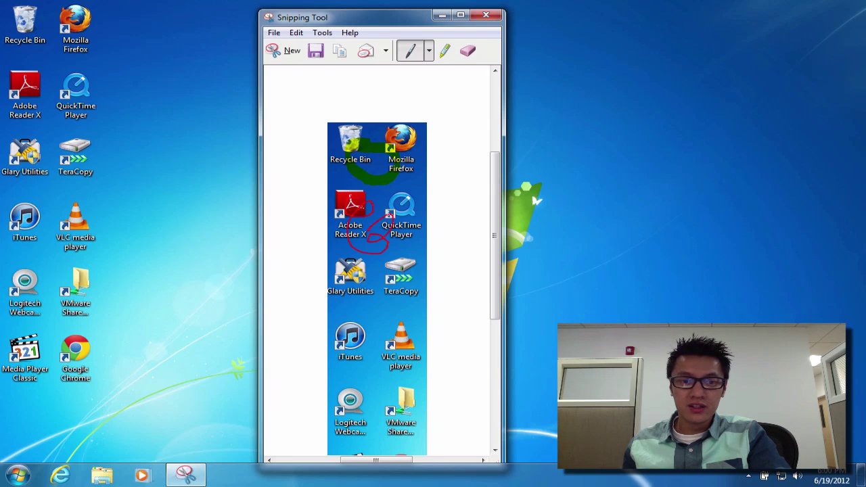
pyautogui.click(468, 51)
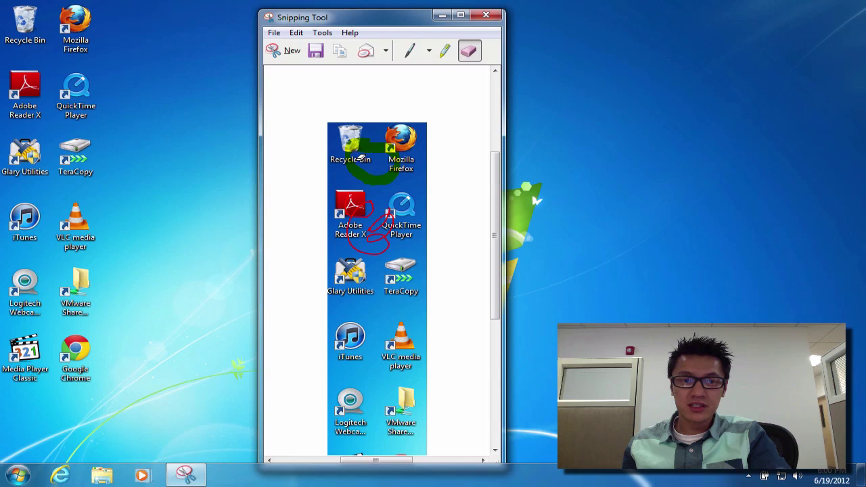
pyautogui.moveTo(362, 157); pyautogui.dragTo(386, 145)
pyautogui.click(376, 211)
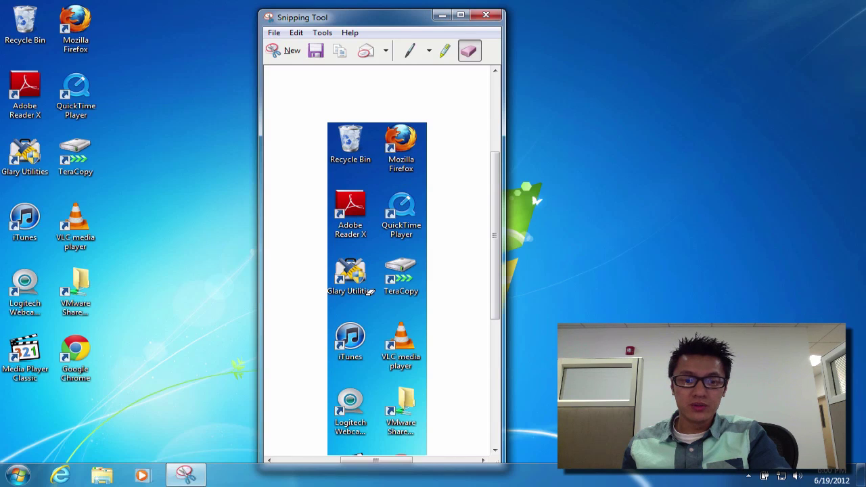
# - Save the snip to the Desktop as PNG file Capture, then preview it and close the preview
pyautogui.scroll(-1, 403, 180)
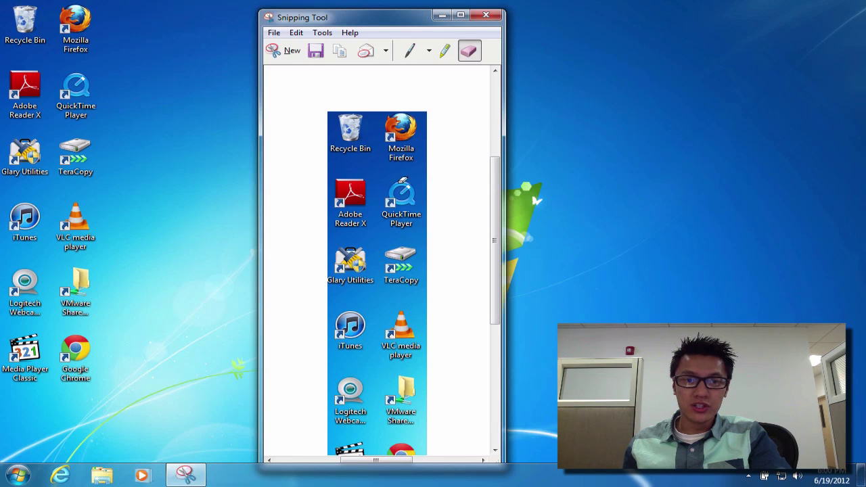
pyautogui.click(316, 51)
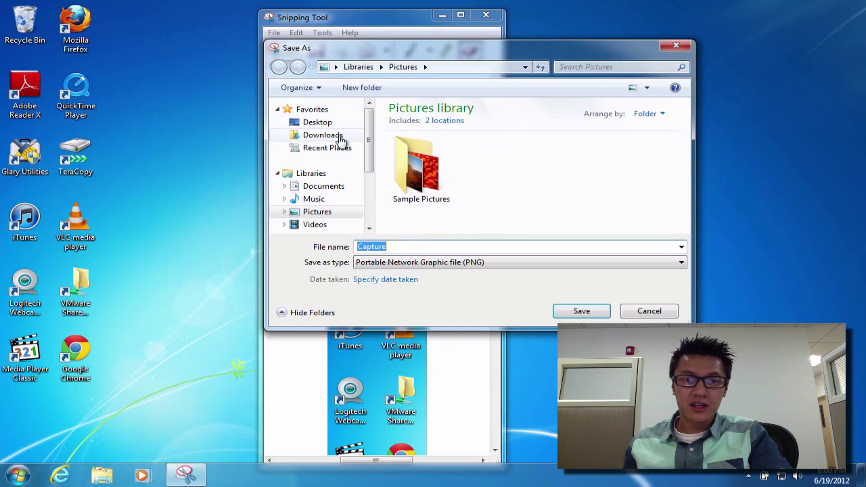
pyautogui.click(316, 123)
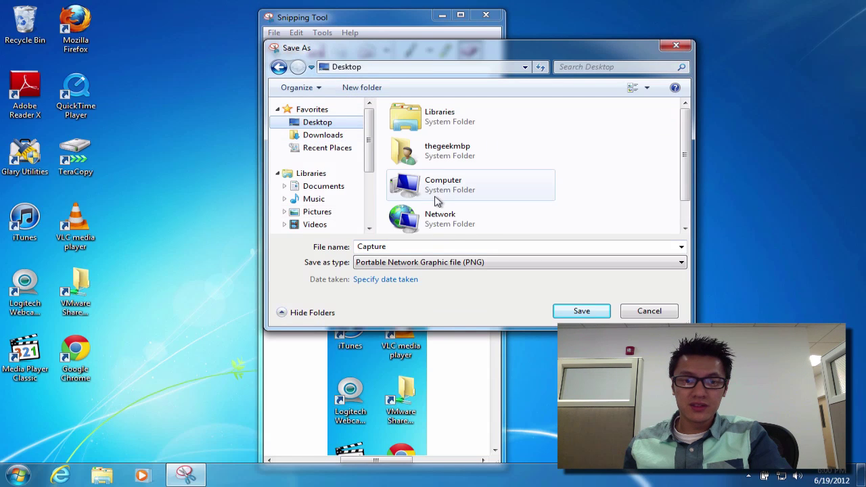
pyautogui.click(452, 263)
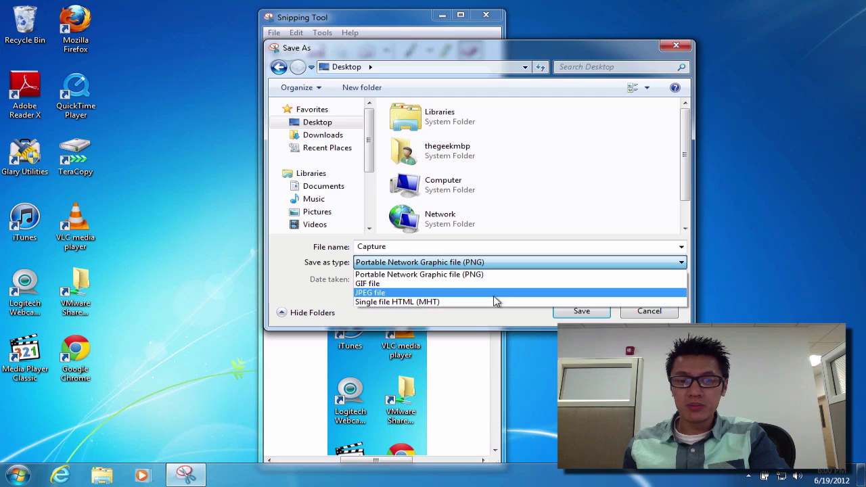
pyautogui.click(466, 317)
pyautogui.click(579, 312)
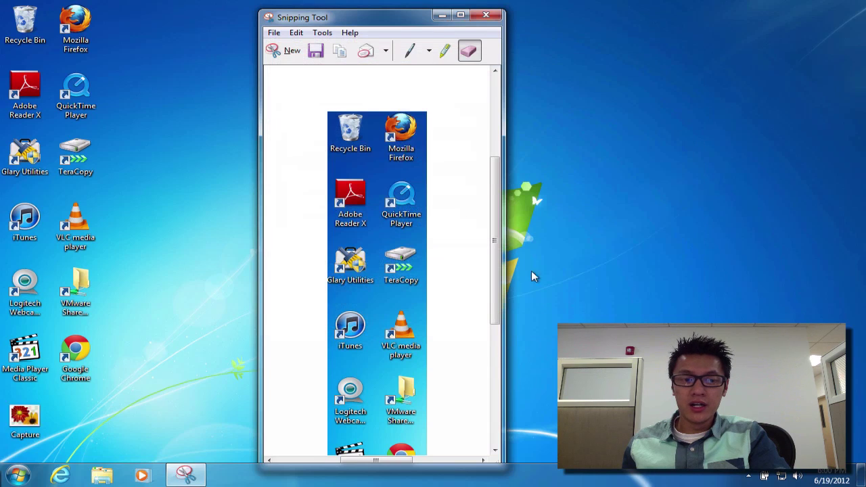
pyautogui.doubleClick(30, 413)
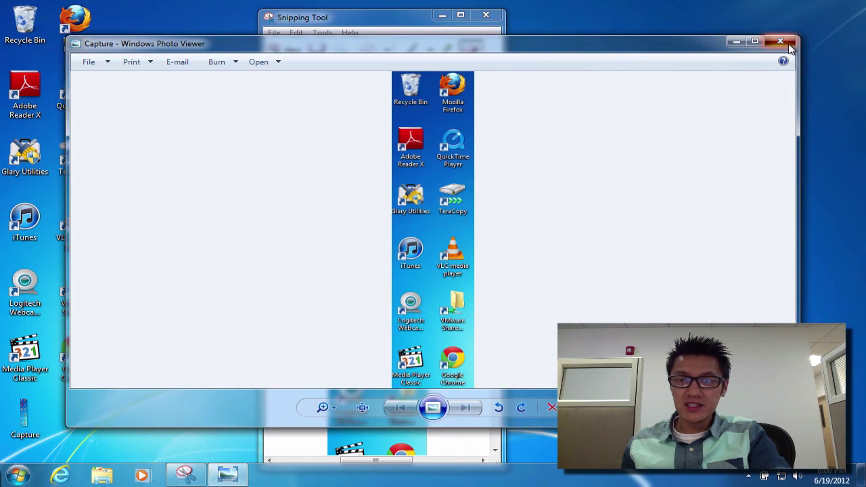
pyautogui.click(780, 41)
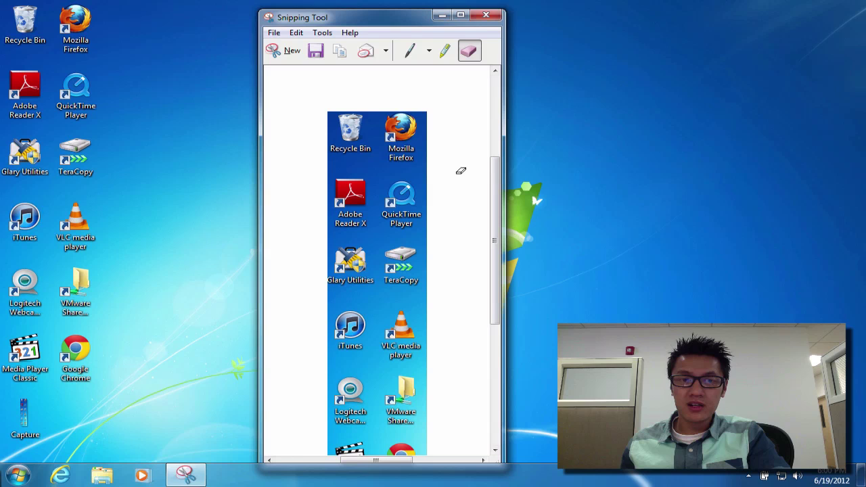
# - Close Snipping Tool and open its Properties from the Start menu program list
pyautogui.click(485, 17)
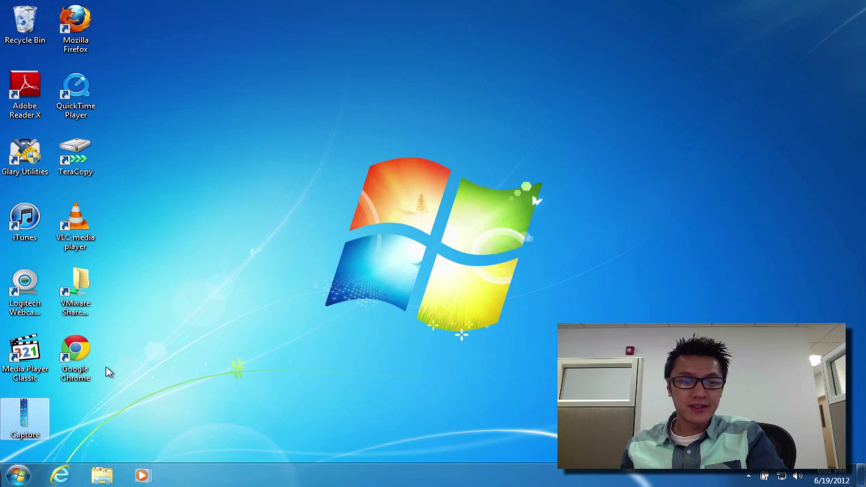
pyautogui.click(18, 476)
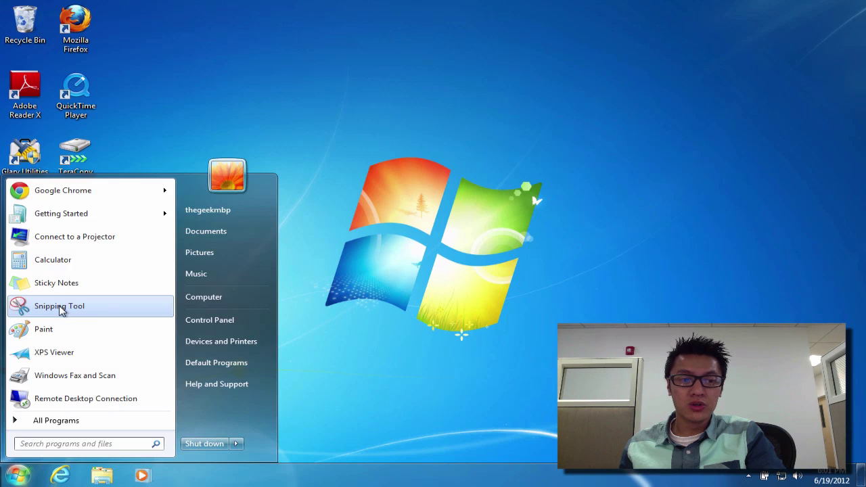
pyautogui.rightClick(54, 310)
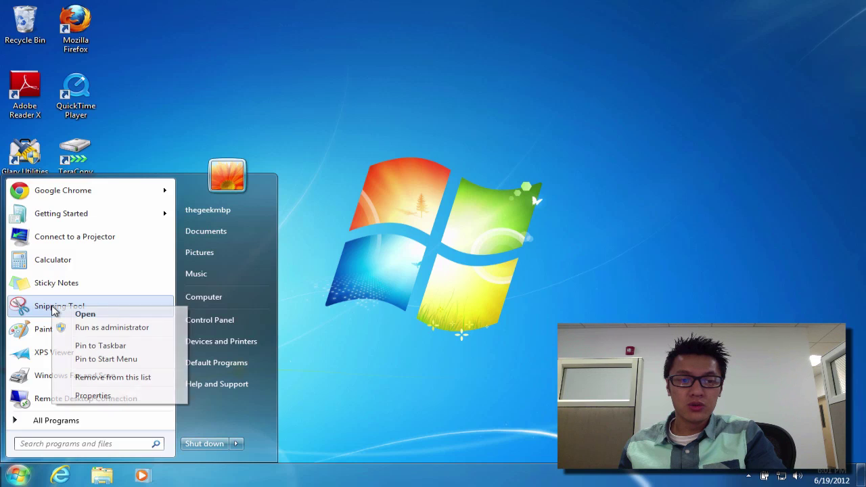
pyautogui.click(84, 398)
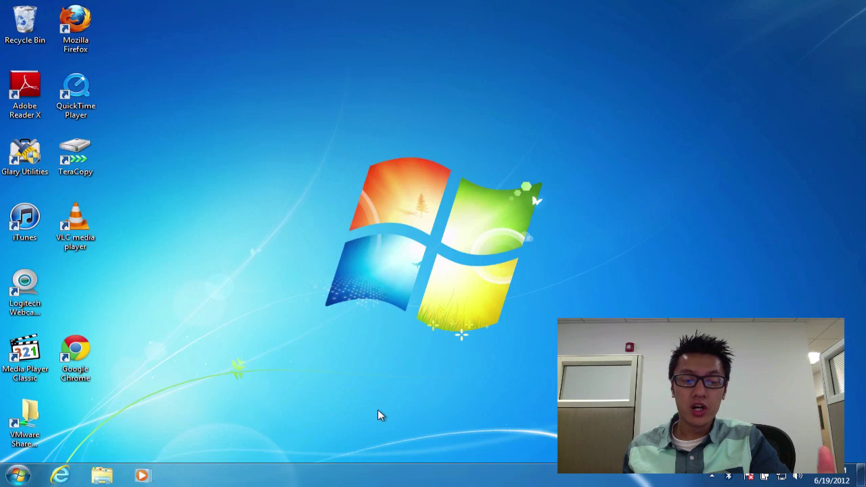
# - Open the Properties of the Snipping Tool result from a Start search for 'snip'
pyautogui.click(22, 477)
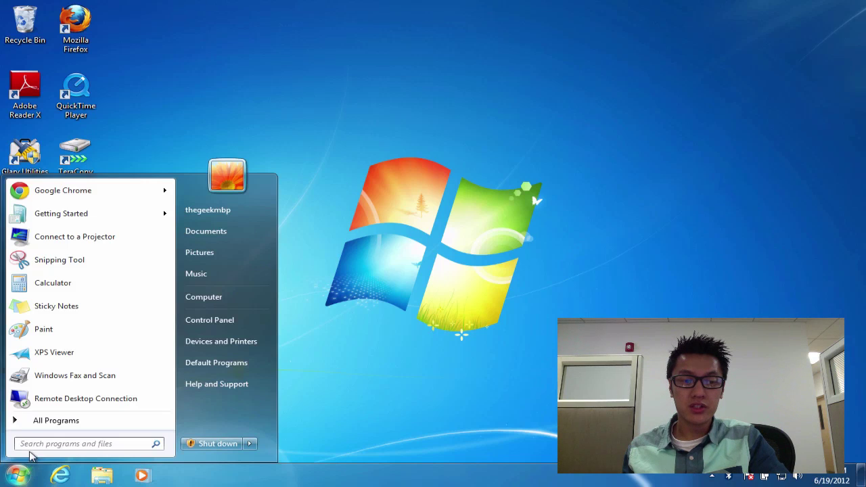
pyautogui.write('snip')
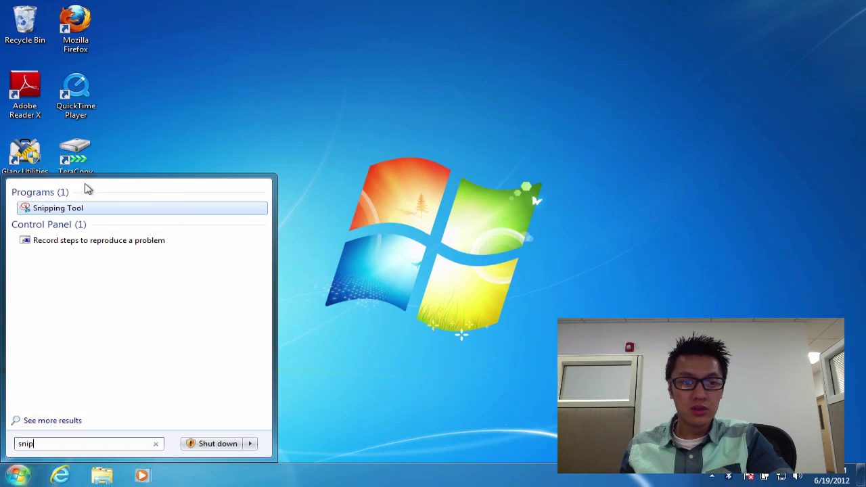
pyautogui.rightClick(49, 210)
pyautogui.click(110, 445)
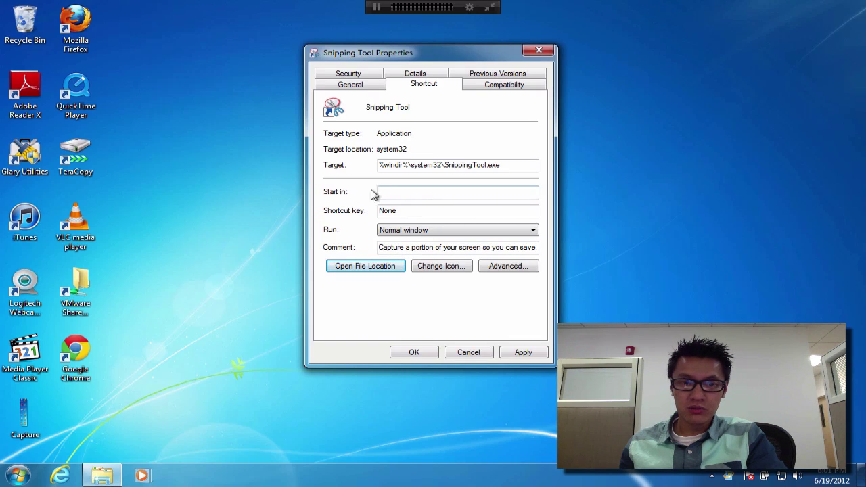
# - Assign and apply Ctrl + Shift + 4 as the shortcut key, after trying Ctrl+Alt+C and Ctrl+Shift+5
pyautogui.click(410, 216)
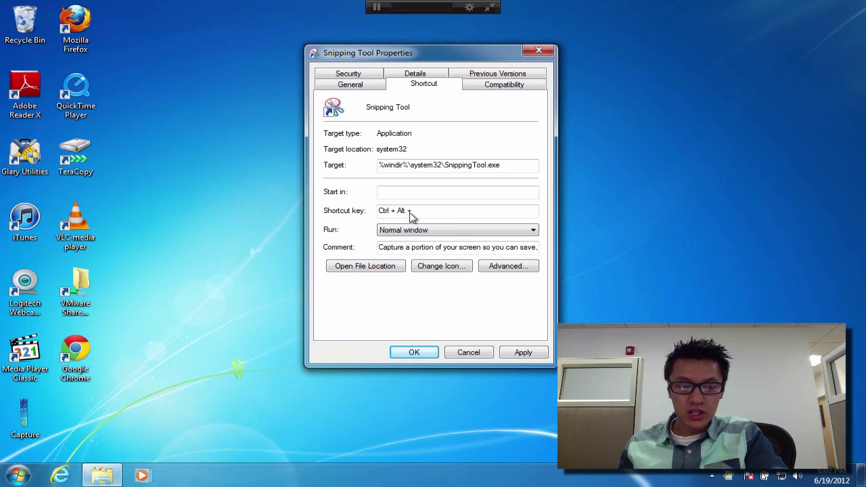
pyautogui.hotkey('ctrl', 'shift')
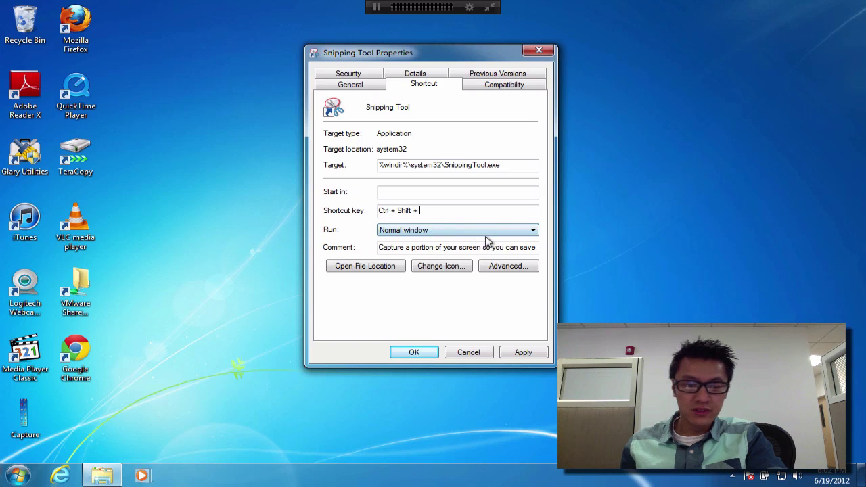
pyautogui.hotkey('ctrl', 'shift', '4')
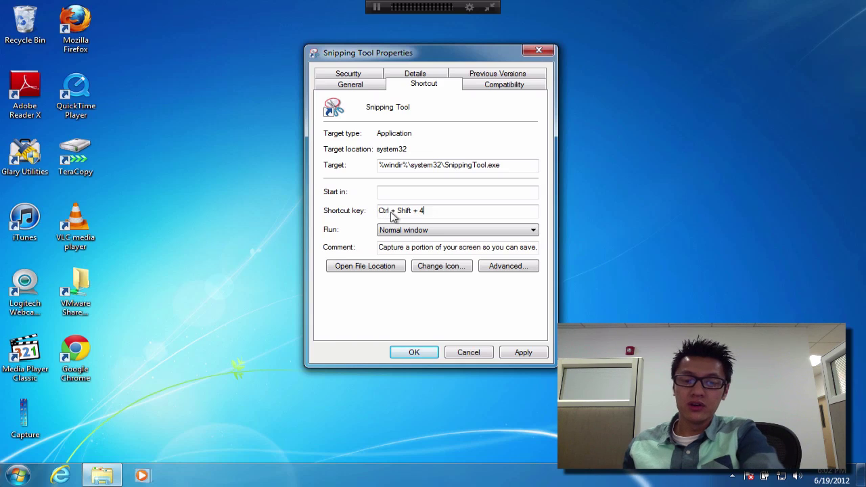
pyautogui.press('BackSpace')
pyautogui.hotkey('ctrl', 'alt', 'c')
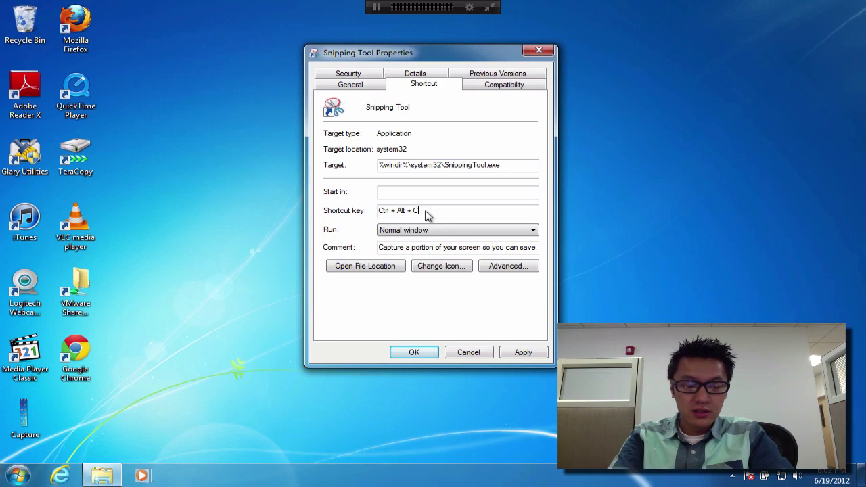
pyautogui.hotkey('ctrl', 'shift', '5')
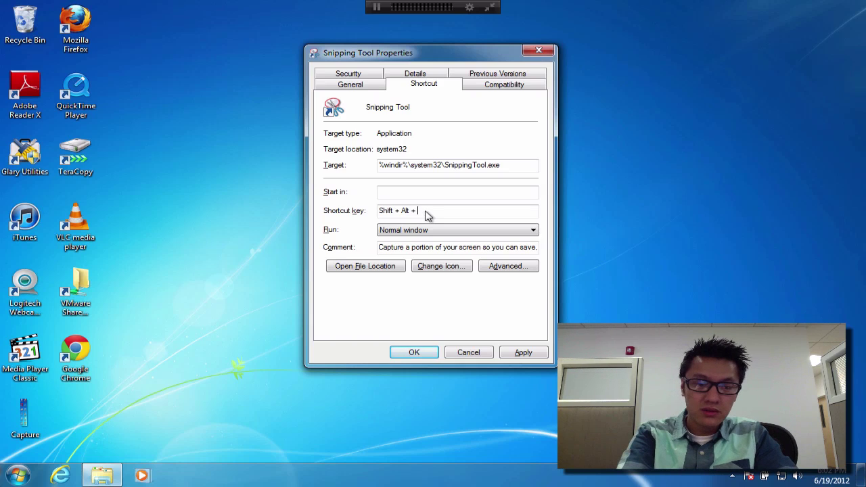
pyautogui.press('BackSpace')
pyautogui.hotkey('ctrl', 'shift', '4')
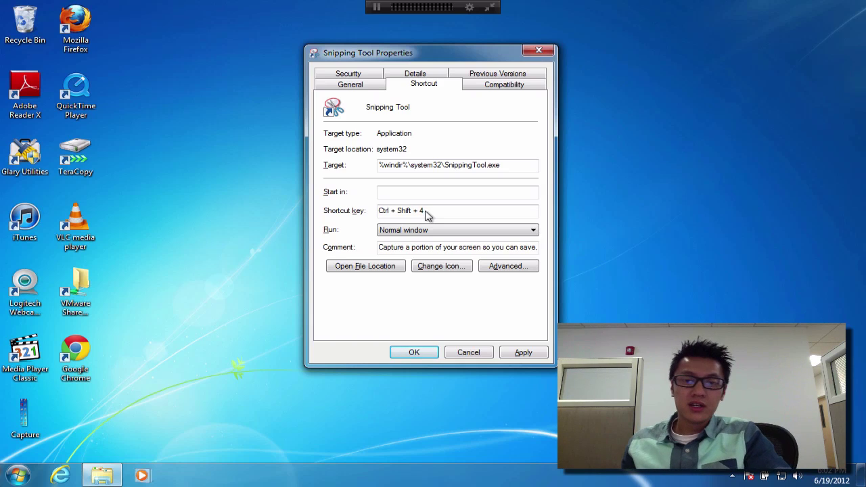
pyautogui.click(521, 352)
# - Confirm the properties, launch Snipping Tool with the new shortcut, and snip nearly the whole desktop
pyautogui.click(414, 352)
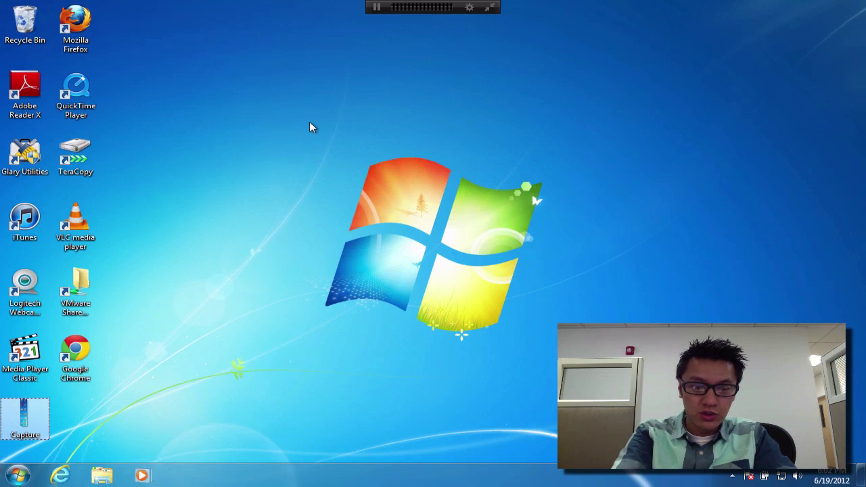
pyautogui.hotkey('ctrl', 'alt', 's')
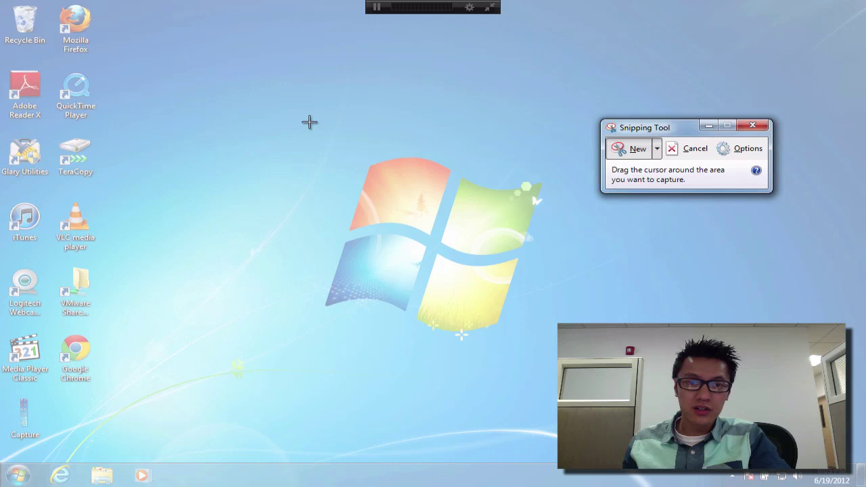
pyautogui.moveTo(139, 50)
pyautogui.mouseDown()
pyautogui.moveTo(740, 391)
pyautogui.moveTo(747, 410)
pyautogui.mouseUp()
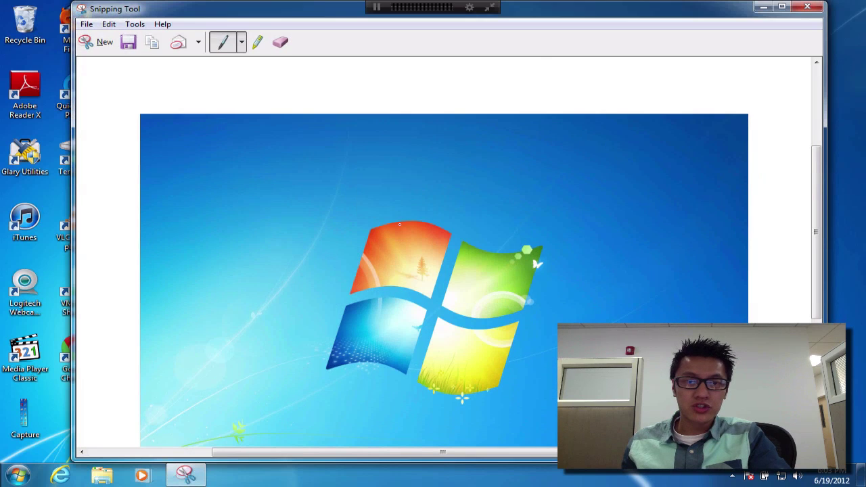